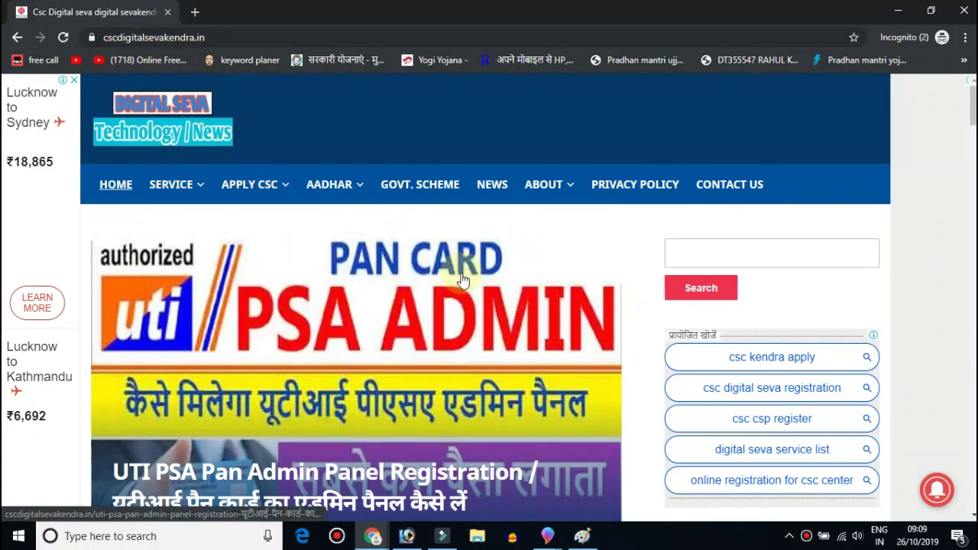
- Find the post on the CSC New Money Transfer Service and Digipay Software Download 4.1 among the recent posts and open it
{"action": "scroll", "coordinate": [462, 281], "scroll_direction": "down", "scroll_amount": 8}
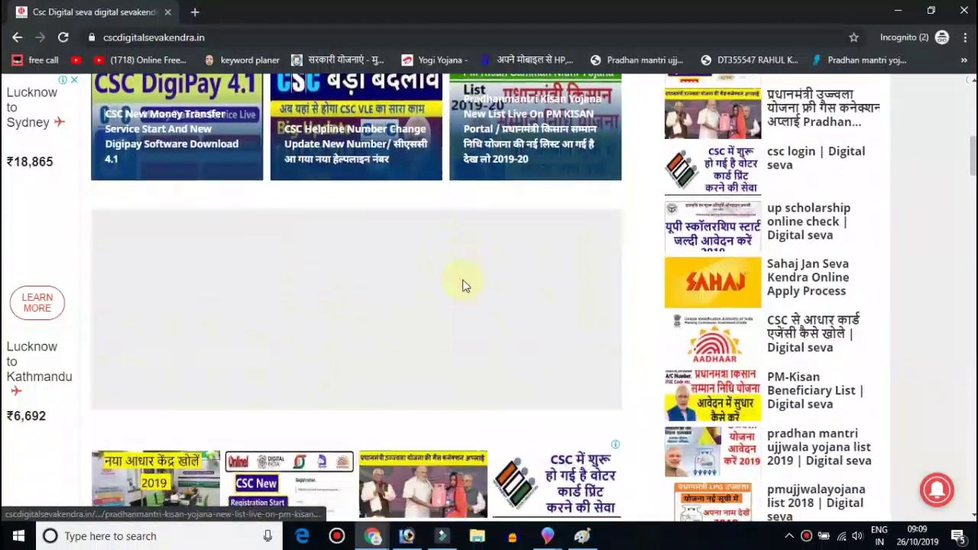
{"action": "scroll", "coordinate": [449, 277], "scroll_direction": "down", "scroll_amount": 2}
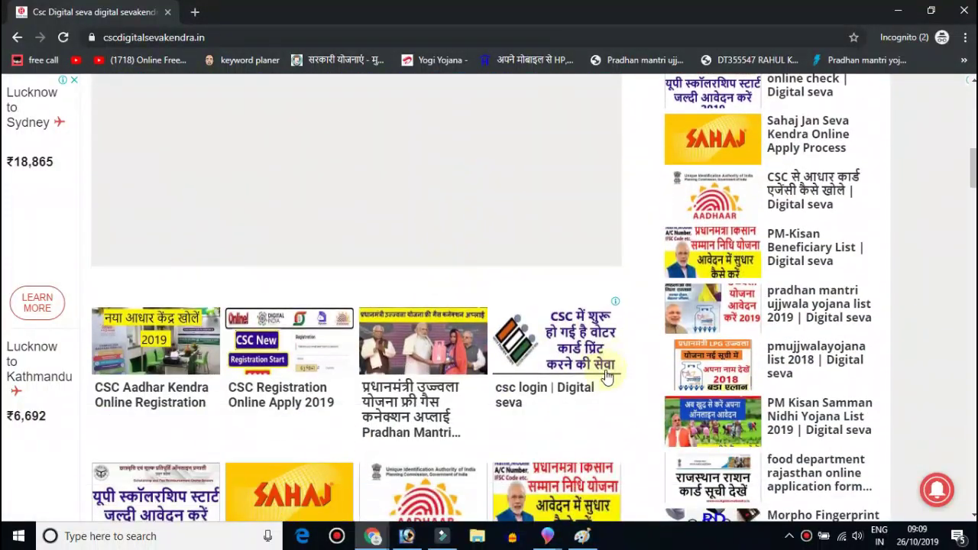
{"action": "scroll", "coordinate": [606, 377], "scroll_direction": "down", "scroll_amount": 8}
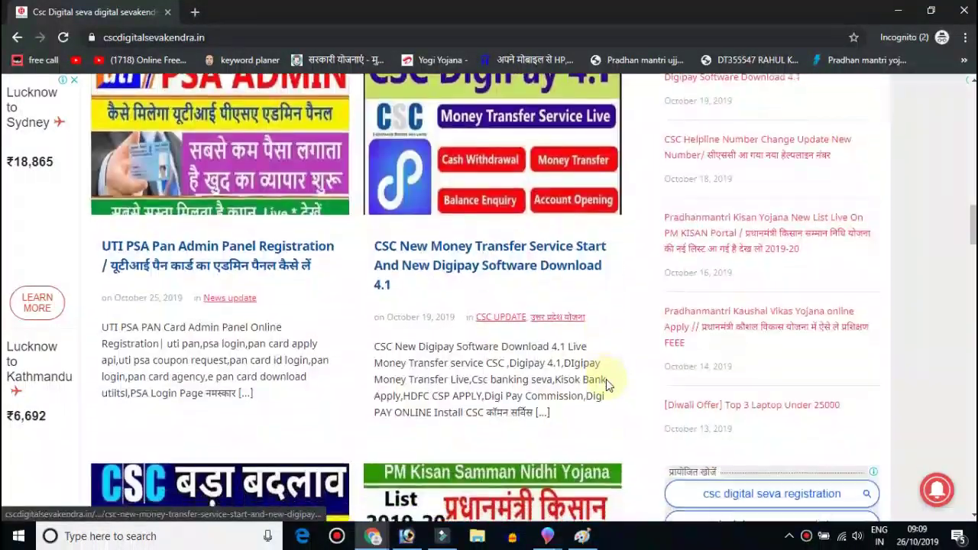
{"action": "scroll", "coordinate": [606, 382], "scroll_direction": "down", "scroll_amount": 8}
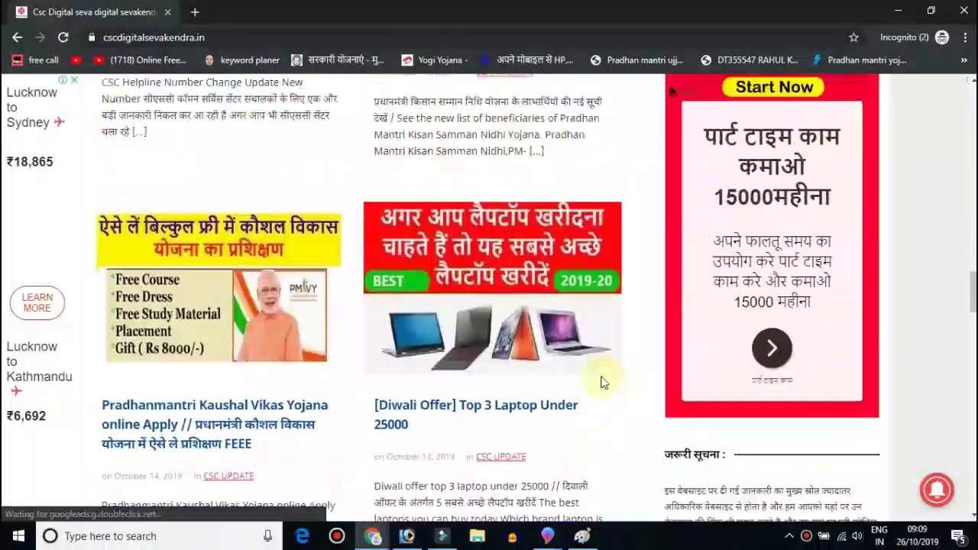
{"action": "scroll", "coordinate": [601, 382], "scroll_direction": "up", "scroll_amount": 12}
{"action": "scroll", "coordinate": [497, 359], "scroll_direction": "down", "scroll_amount": 2}
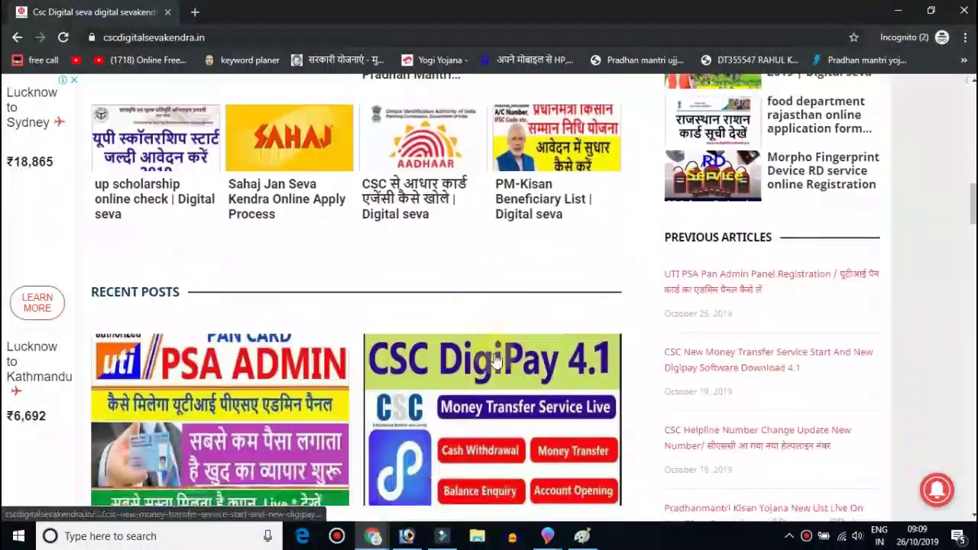
{"action": "scroll", "coordinate": [496, 360], "scroll_direction": "down", "scroll_amount": 2}
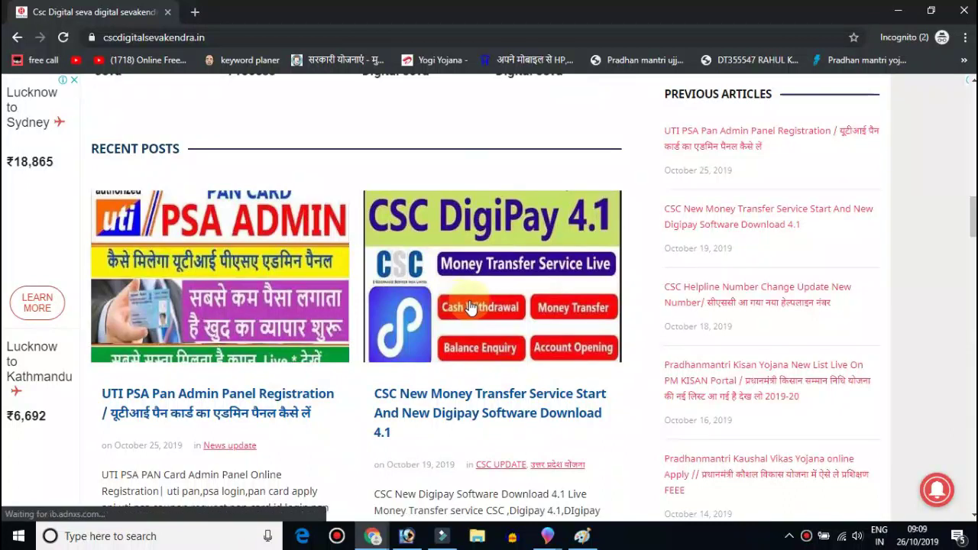
{"action": "left_click", "coordinate": [520, 275]}
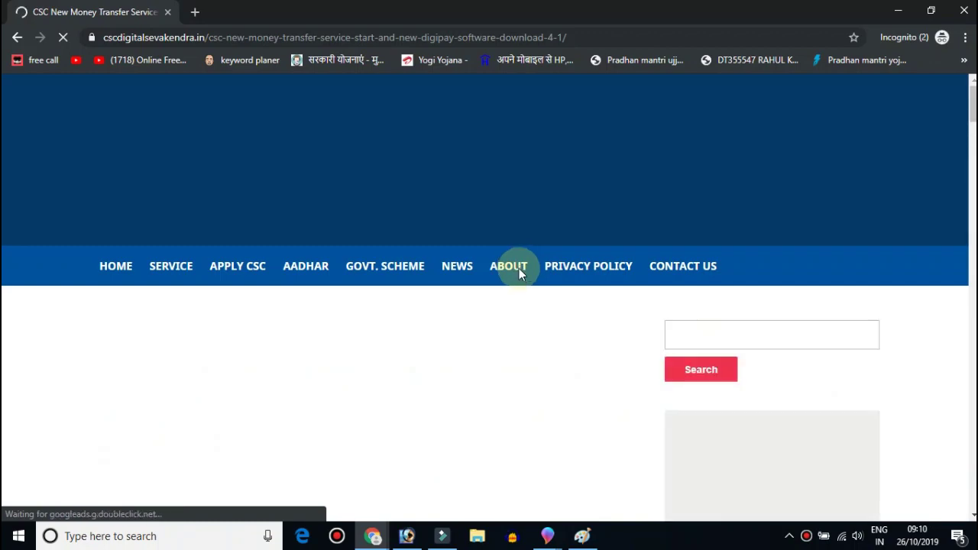
- Read through the DigiPay 4.1 article, examining the listed services, the new version's download link and the installation notes
{"action": "scroll", "coordinate": [519, 273], "scroll_direction": "down", "scroll_amount": 3}
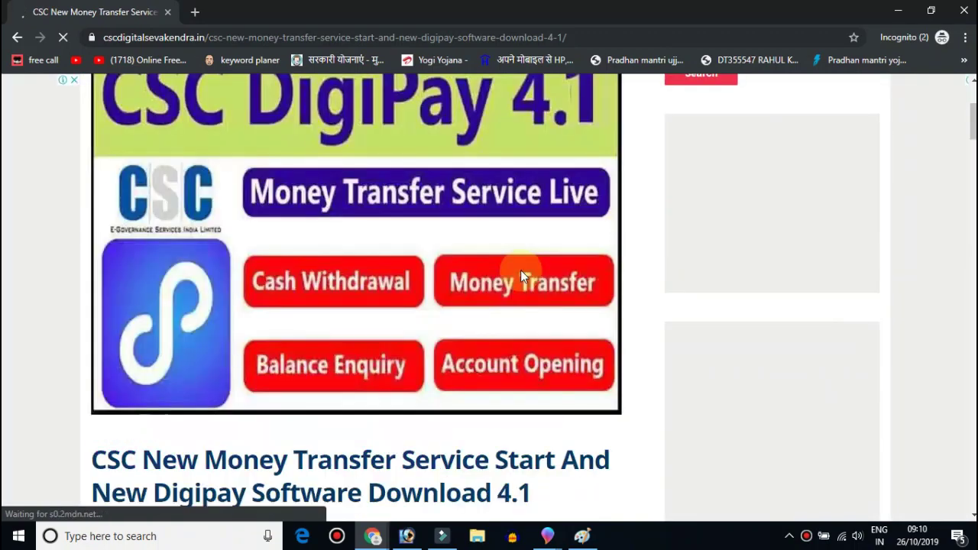
{"action": "scroll", "coordinate": [520, 269], "scroll_direction": "down", "scroll_amount": 6}
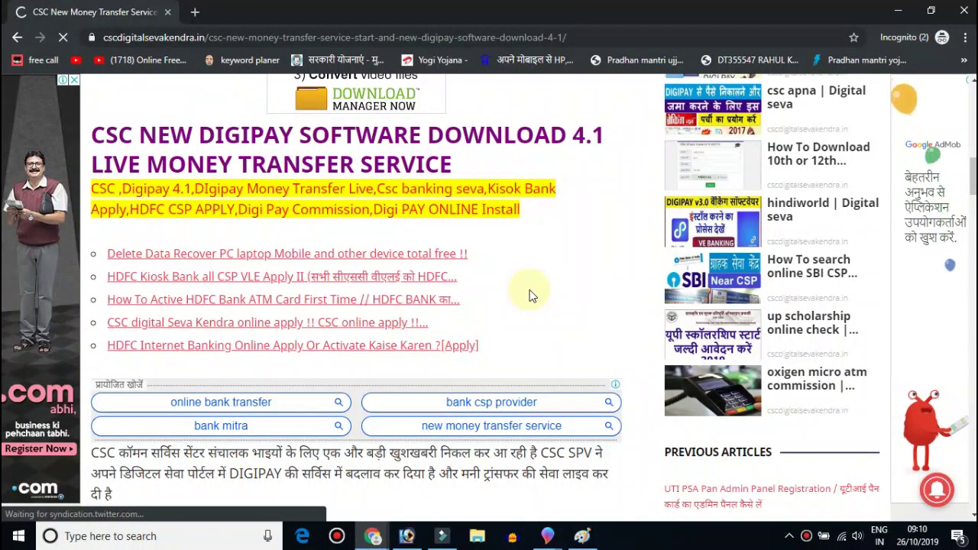
{"action": "scroll", "coordinate": [532, 296], "scroll_direction": "down", "scroll_amount": 2}
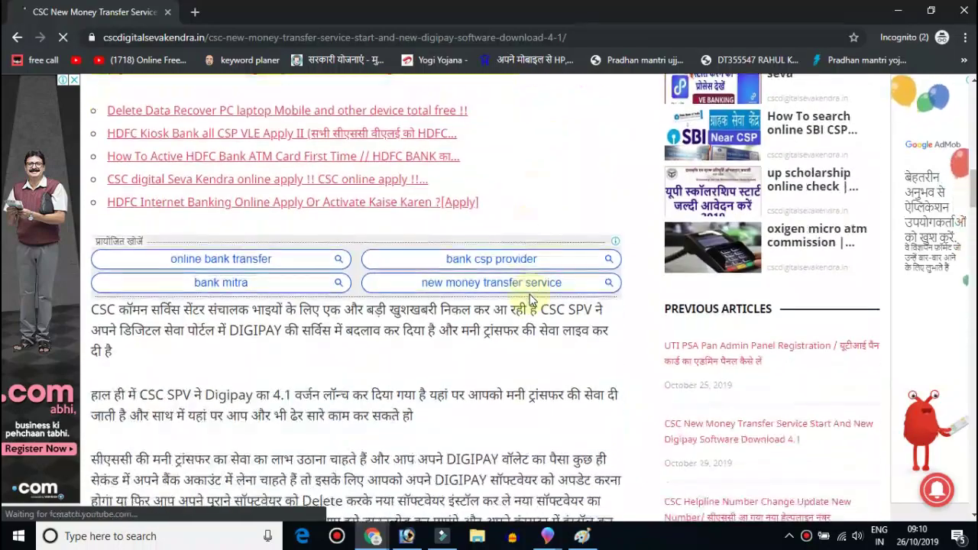
{"action": "scroll", "coordinate": [533, 298], "scroll_direction": "down", "scroll_amount": 8}
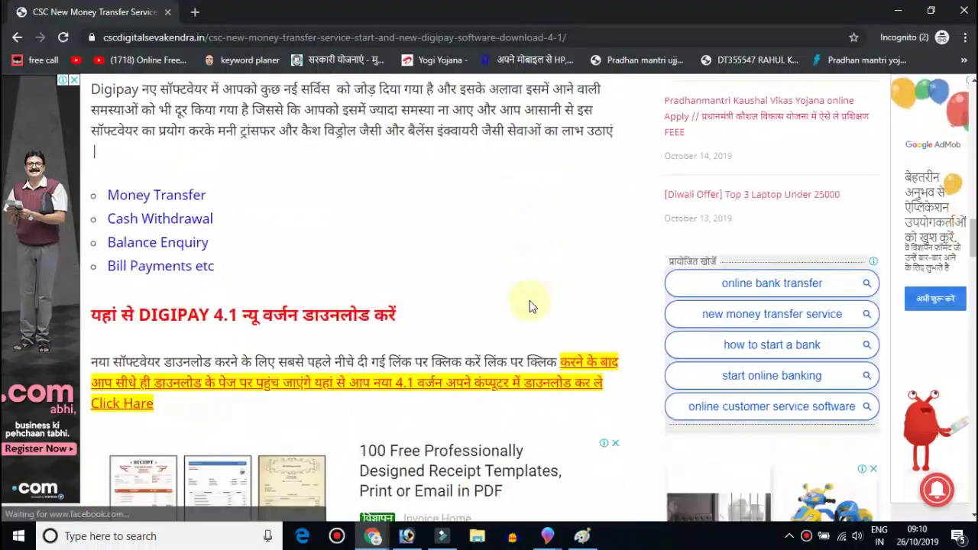
{"action": "scroll", "coordinate": [532, 306], "scroll_direction": "down", "scroll_amount": 8}
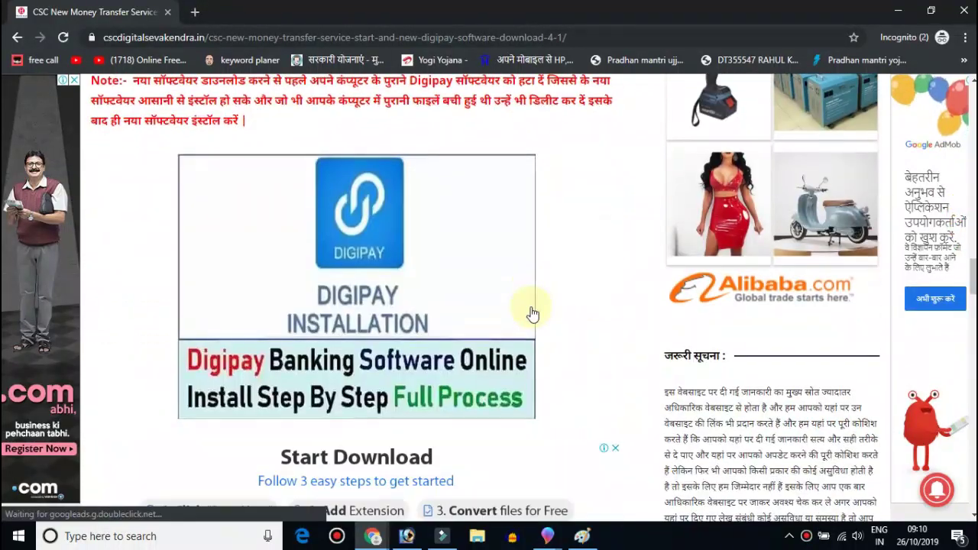
{"action": "scroll", "coordinate": [533, 313], "scroll_direction": "down", "scroll_amount": 8}
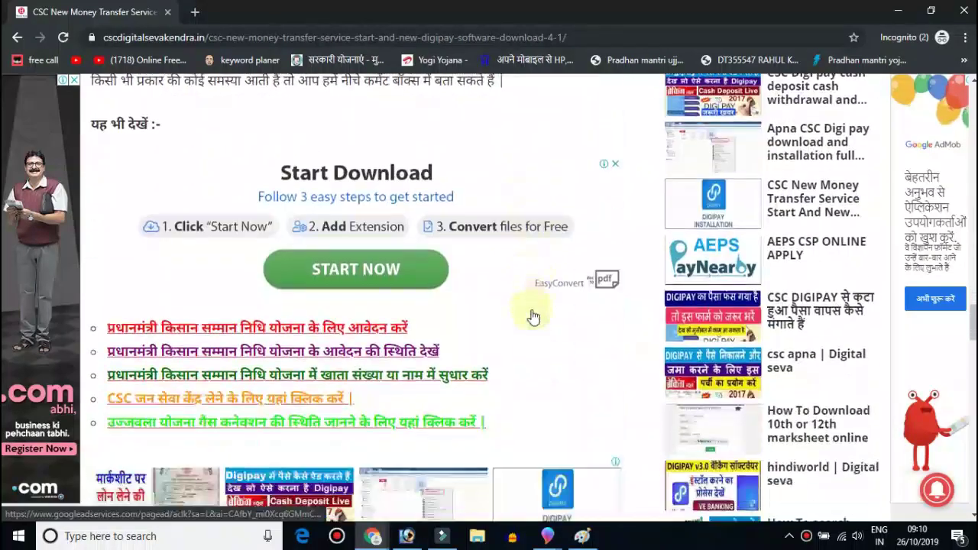
{"action": "scroll", "coordinate": [534, 316], "scroll_direction": "down", "scroll_amount": 4}
{"action": "scroll", "coordinate": [533, 316], "scroll_direction": "up", "scroll_amount": 6}
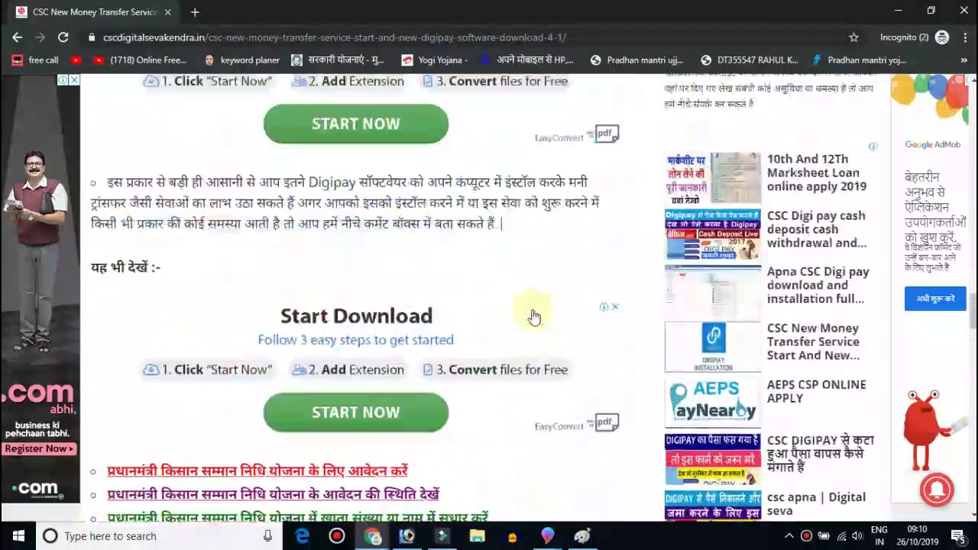
{"action": "scroll", "coordinate": [533, 316], "scroll_direction": "up", "scroll_amount": 8}
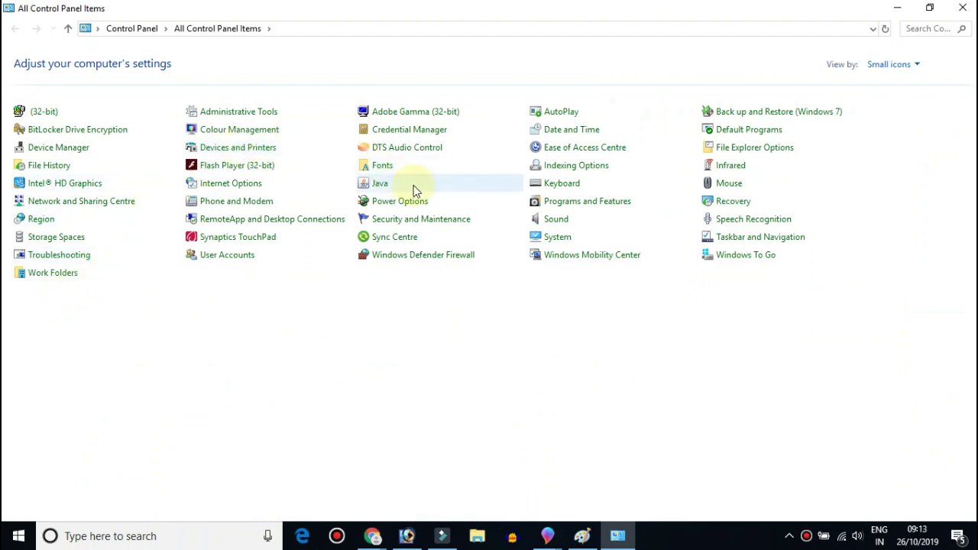
- Uninstall DIGIPAY through Programs and Features, confirm its removal and check the remaining program list
{"action": "left_click", "coordinate": [588, 206]}
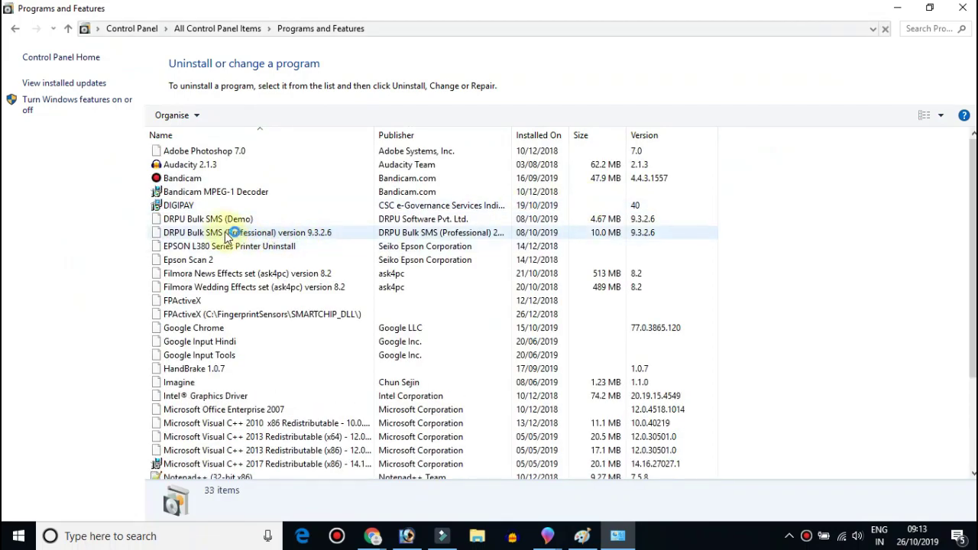
{"action": "left_click", "coordinate": [187, 206]}
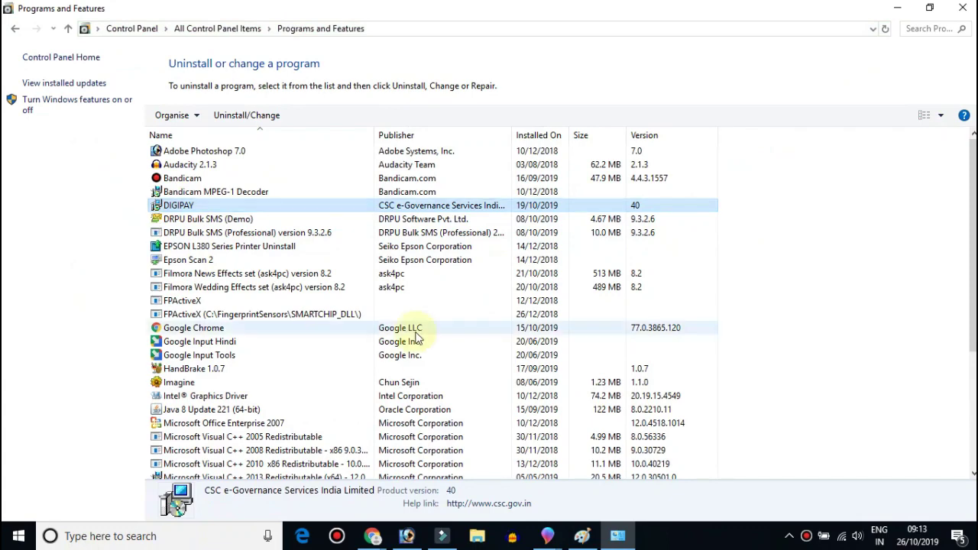
{"action": "left_click", "coordinate": [519, 313]}
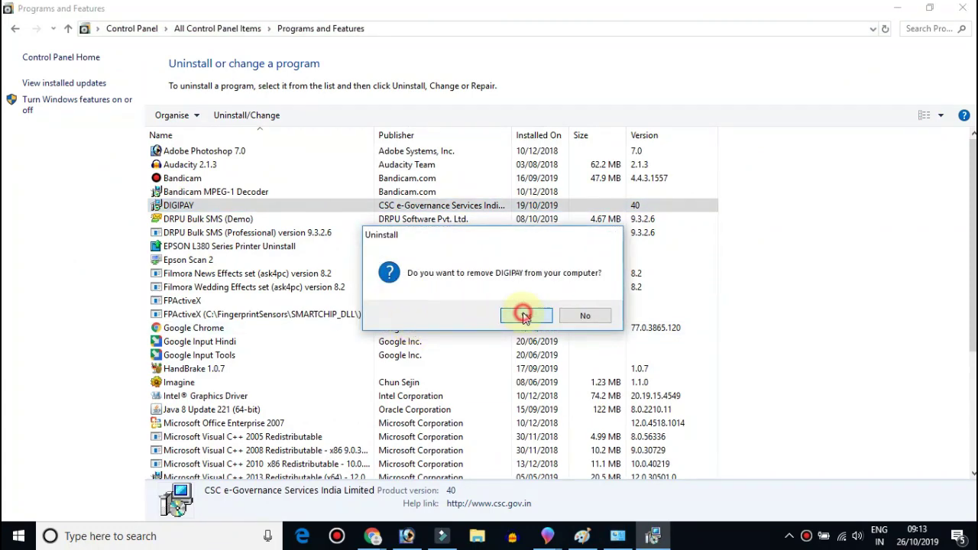
{"action": "left_click", "coordinate": [565, 308]}
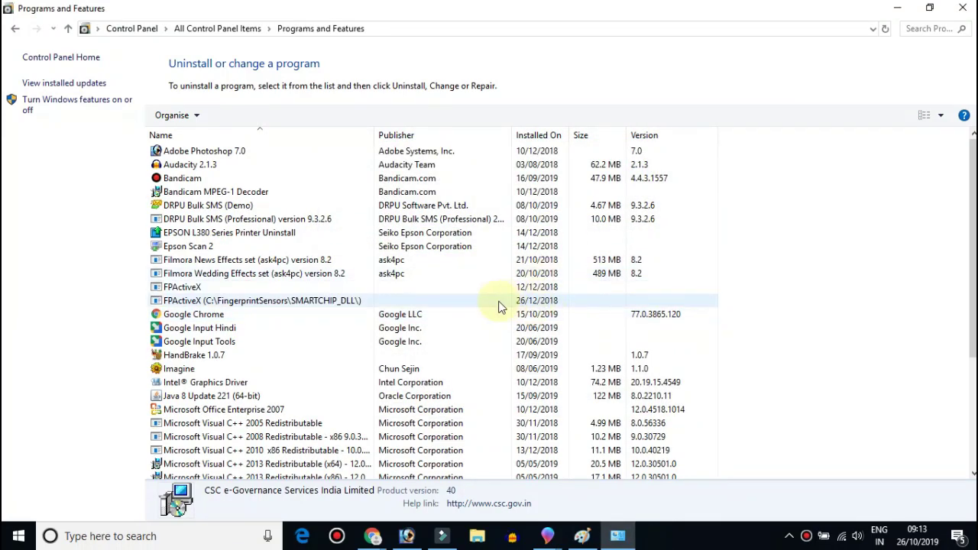
{"action": "scroll", "coordinate": [473, 306], "scroll_direction": "down", "scroll_amount": 4}
{"action": "scroll", "coordinate": [467, 303], "scroll_direction": "up", "scroll_amount": 4}
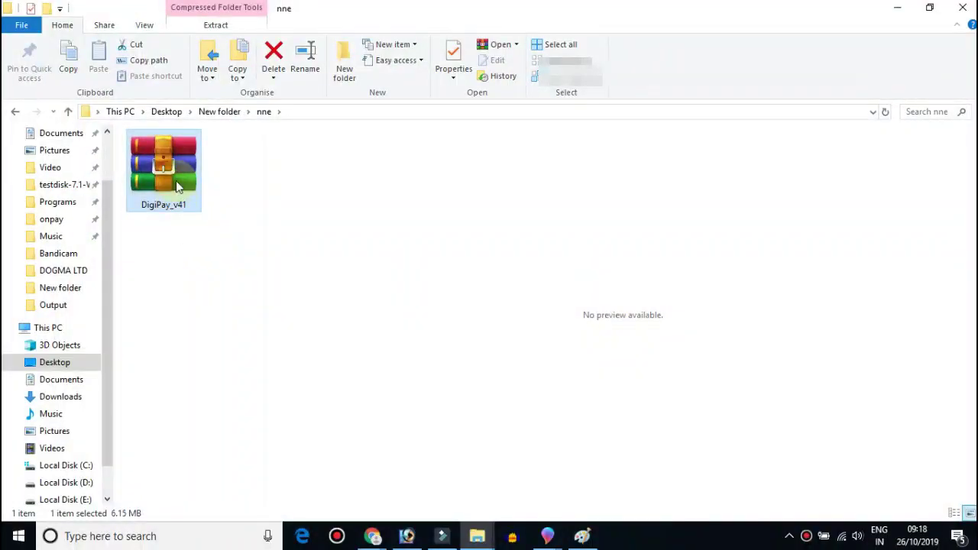
- Extract the DigiPay_v41 archive into its current folder and look through the extracted files
{"action": "right_click", "coordinate": [169, 158]}
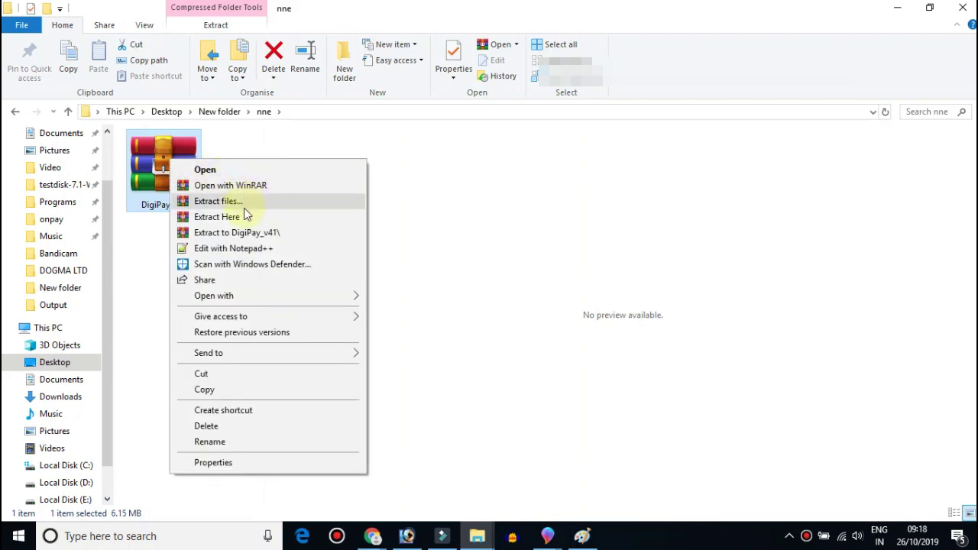
{"action": "left_click", "coordinate": [243, 216]}
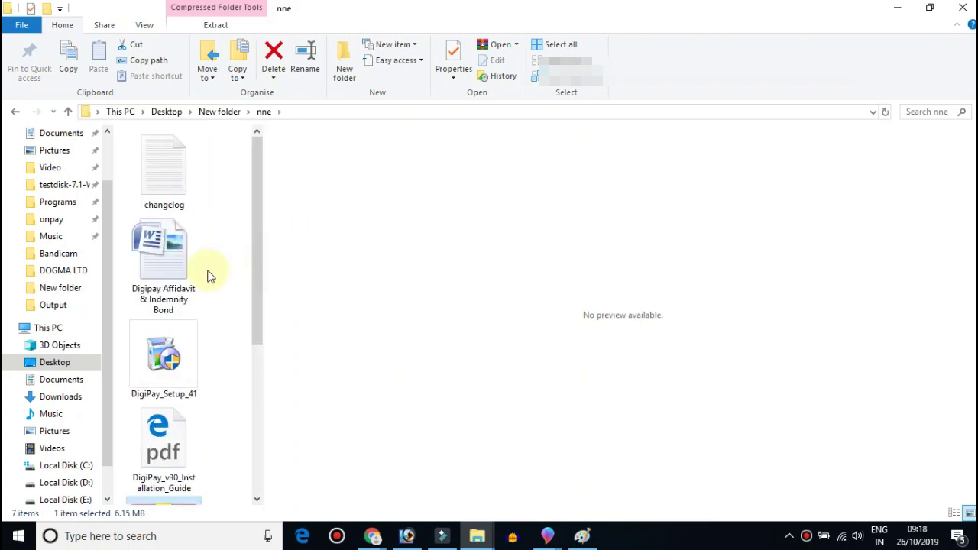
{"action": "scroll", "coordinate": [211, 276], "scroll_direction": "down", "scroll_amount": 3}
{"action": "scroll", "coordinate": [211, 281], "scroll_direction": "up", "scroll_amount": 3}
{"action": "scroll", "coordinate": [211, 281], "scroll_direction": "down", "scroll_amount": 3}
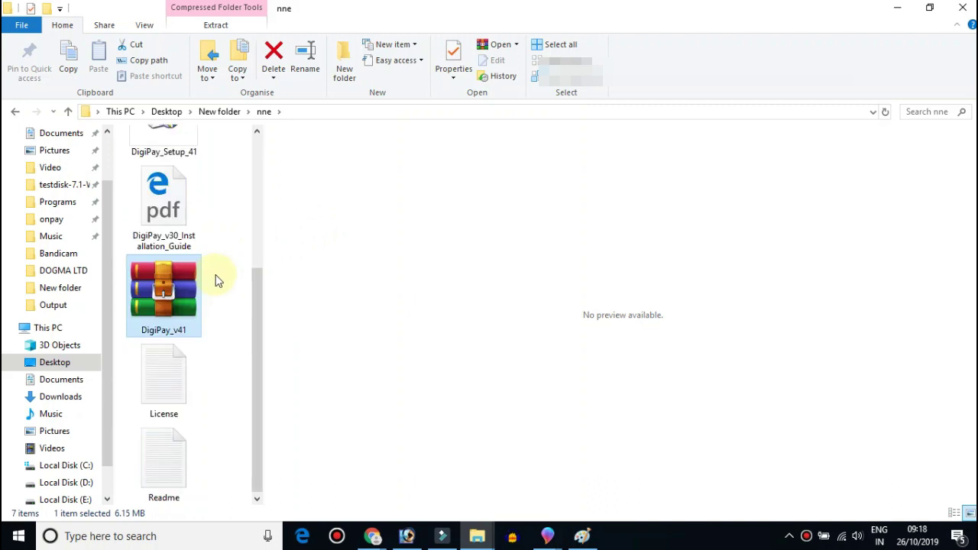
{"action": "scroll", "coordinate": [218, 283], "scroll_direction": "up", "scroll_amount": 3}
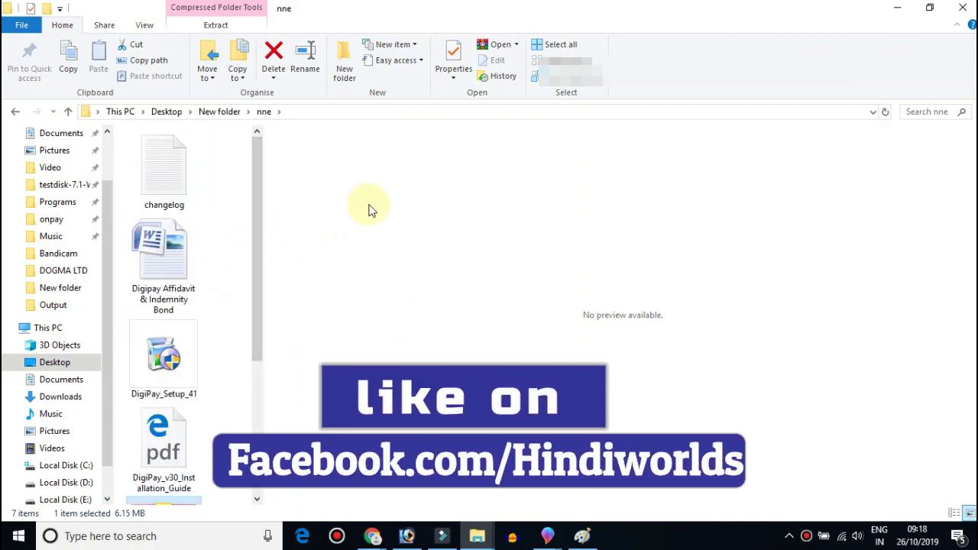
{"action": "scroll", "coordinate": [202, 265], "scroll_direction": "down", "scroll_amount": 3}
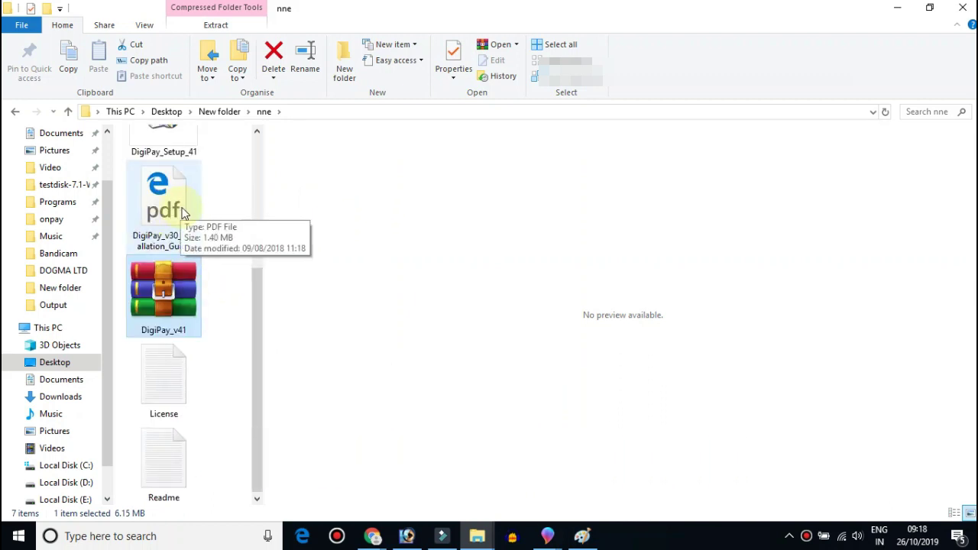
{"action": "scroll", "coordinate": [180, 210], "scroll_direction": "up", "scroll_amount": 3}
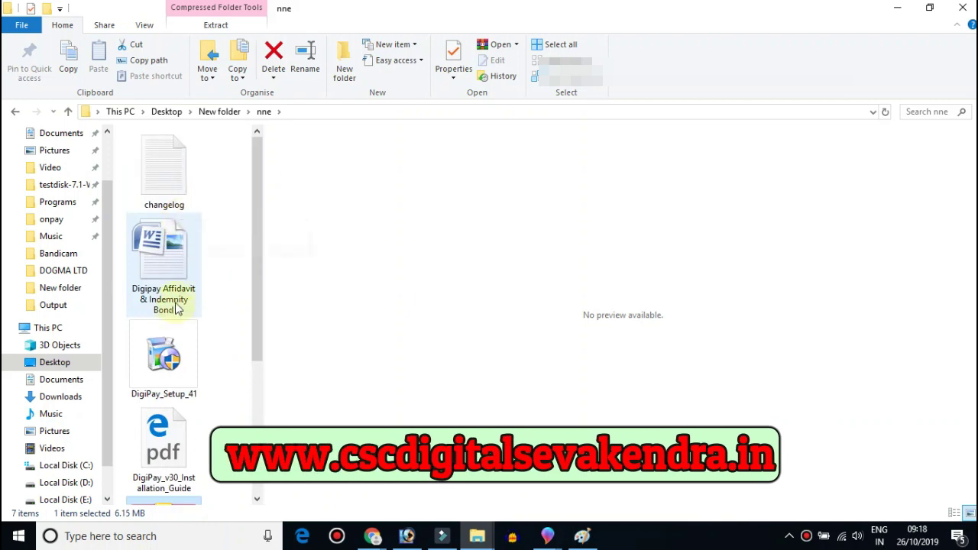
- Run DigiPay_Setup_41 as administrator and complete the installation with the default application and Start Menu folders
{"action": "right_click", "coordinate": [176, 357]}
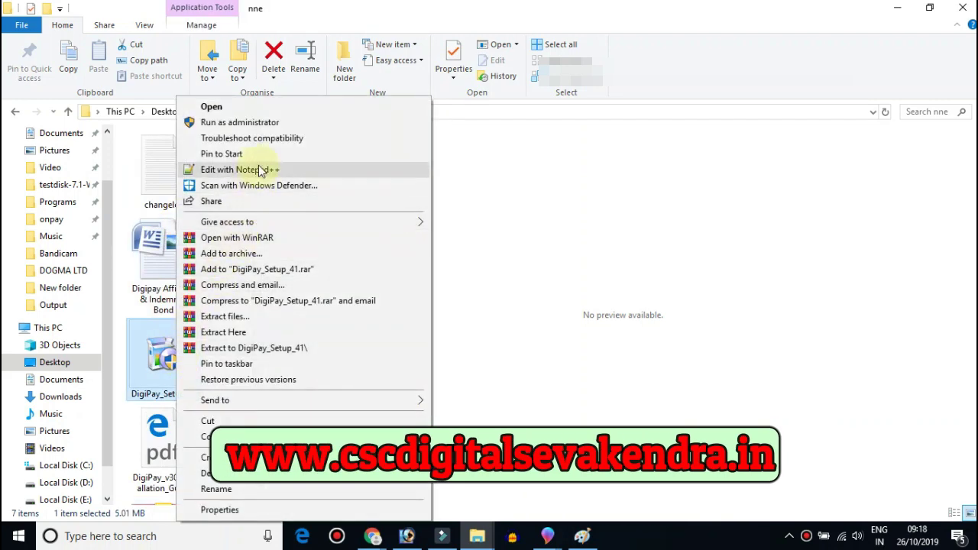
{"action": "left_click", "coordinate": [262, 123]}
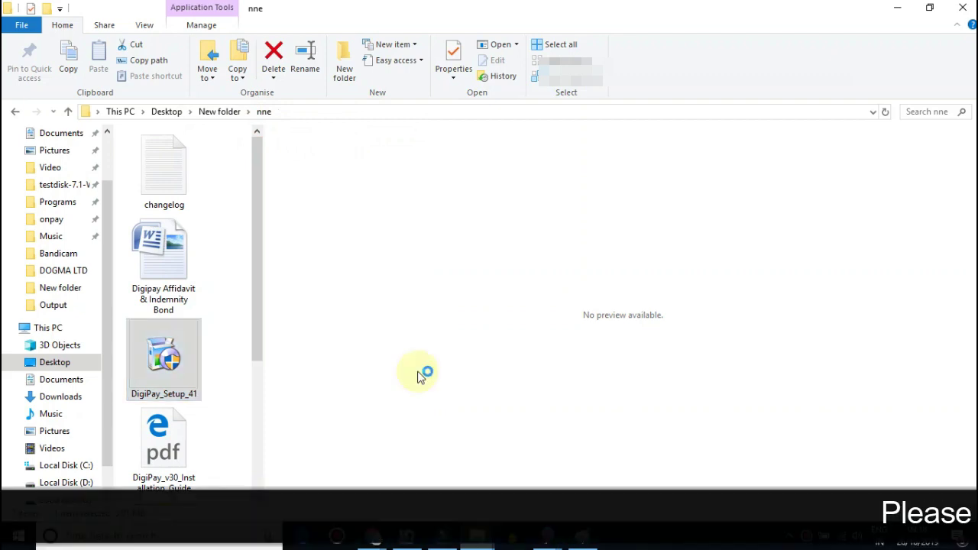
{"action": "left_click", "coordinate": [575, 395]}
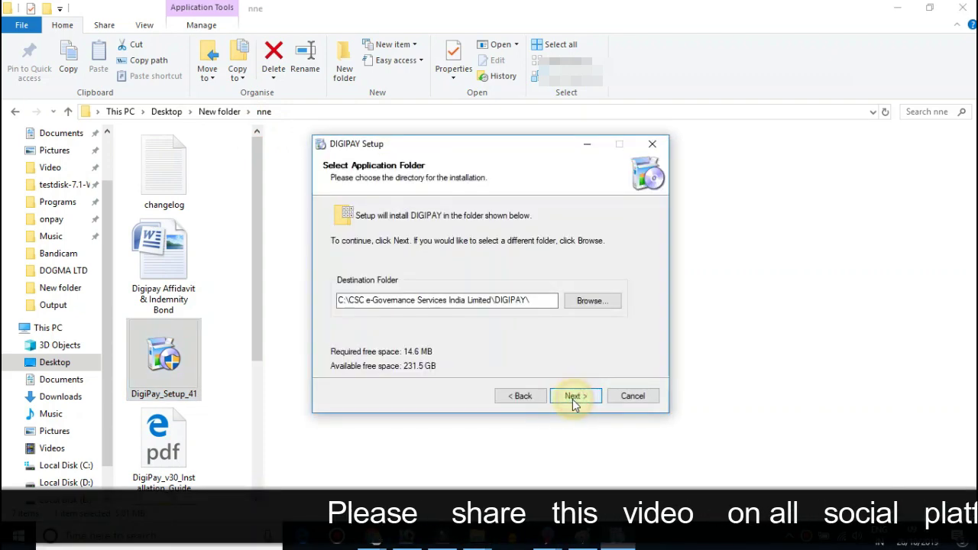
{"action": "left_click", "coordinate": [574, 396]}
{"action": "left_click", "coordinate": [574, 396]}
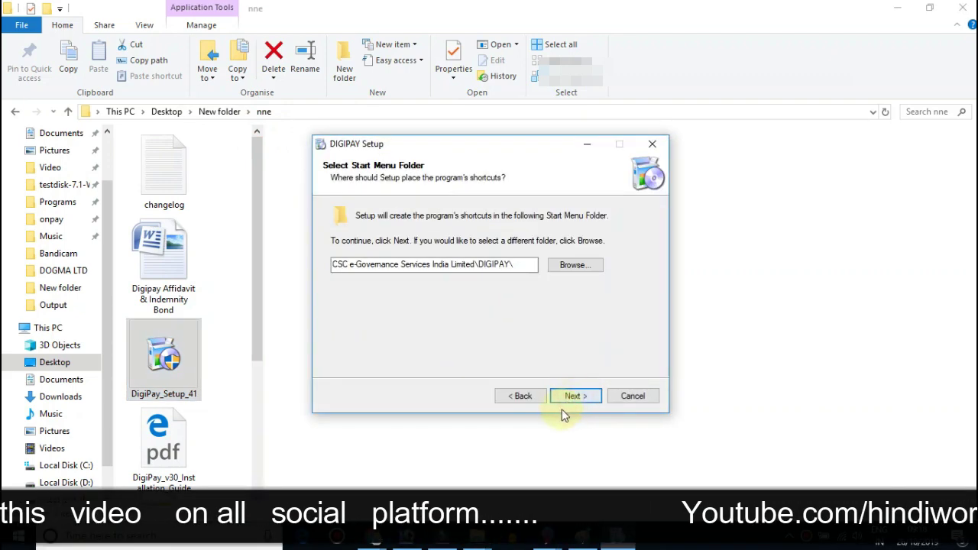
{"action": "left_click", "coordinate": [574, 396]}
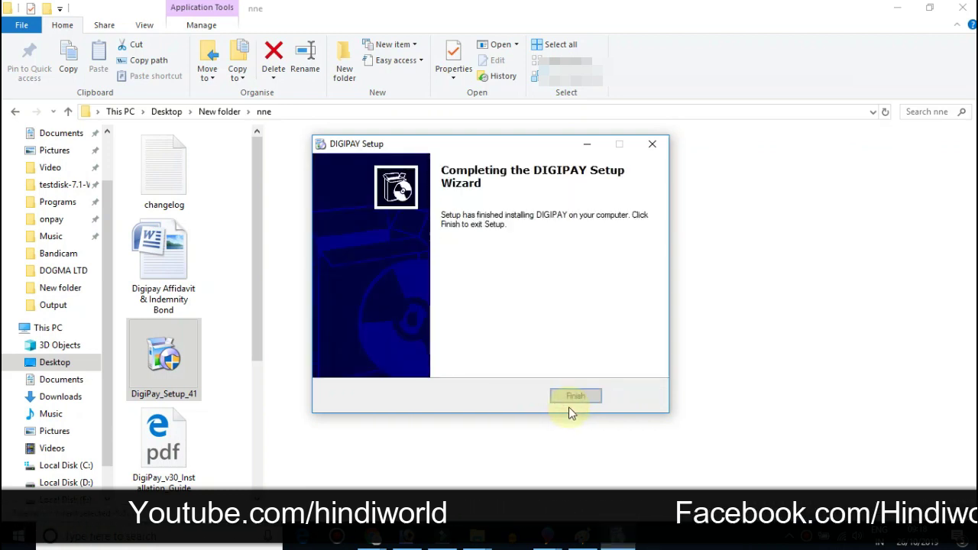
{"action": "left_click", "coordinate": [577, 396]}
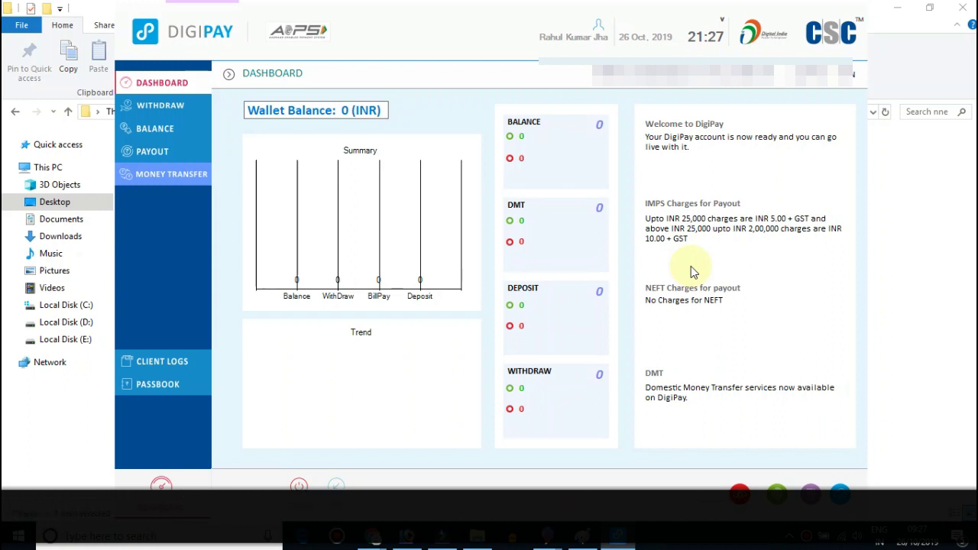
- View the cash withdrawal form and the balance enquiry form in DigiPay
{"action": "left_click", "coordinate": [171, 108]}
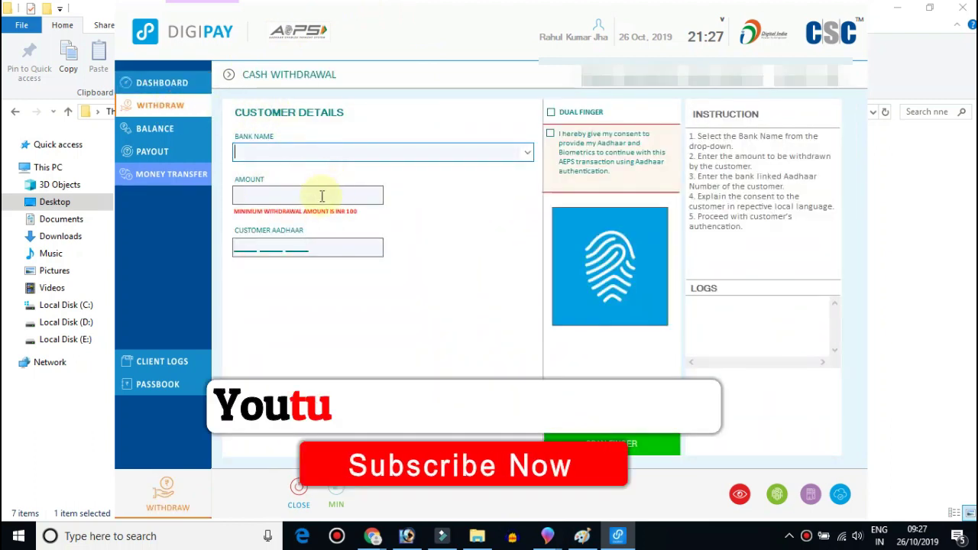
{"action": "left_click", "coordinate": [165, 137]}
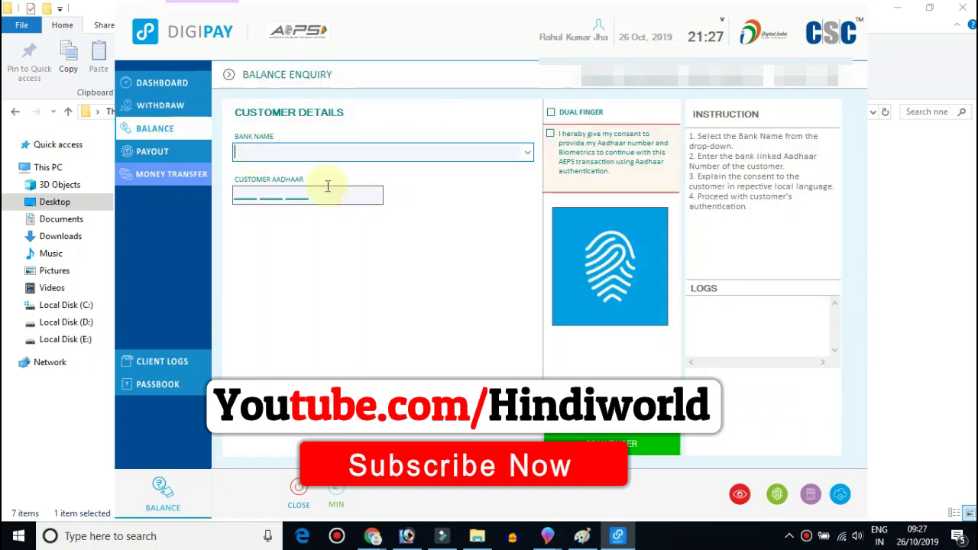
- Open the payout form, try NEFT as the transfer type and dismiss the amount prompt
{"action": "left_click", "coordinate": [162, 164]}
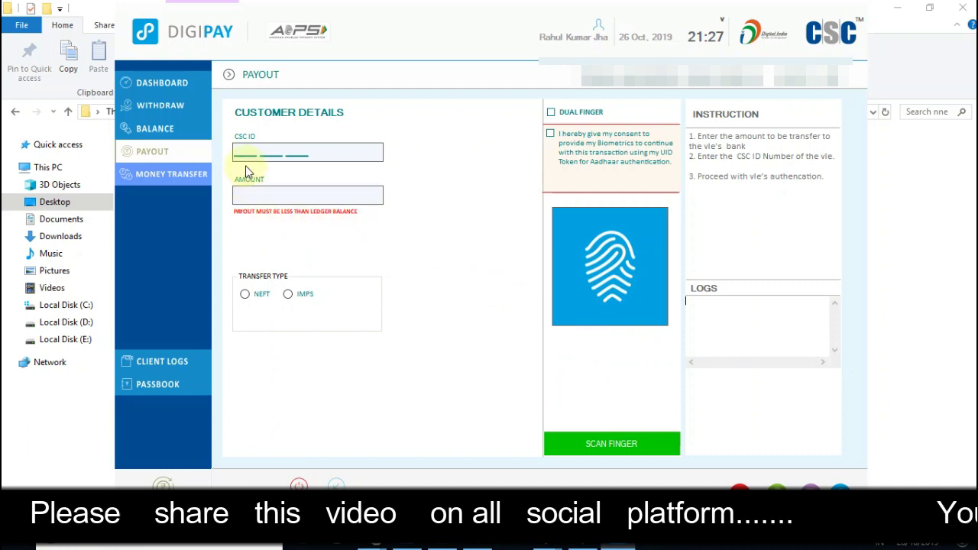
{"action": "left_click", "coordinate": [252, 299]}
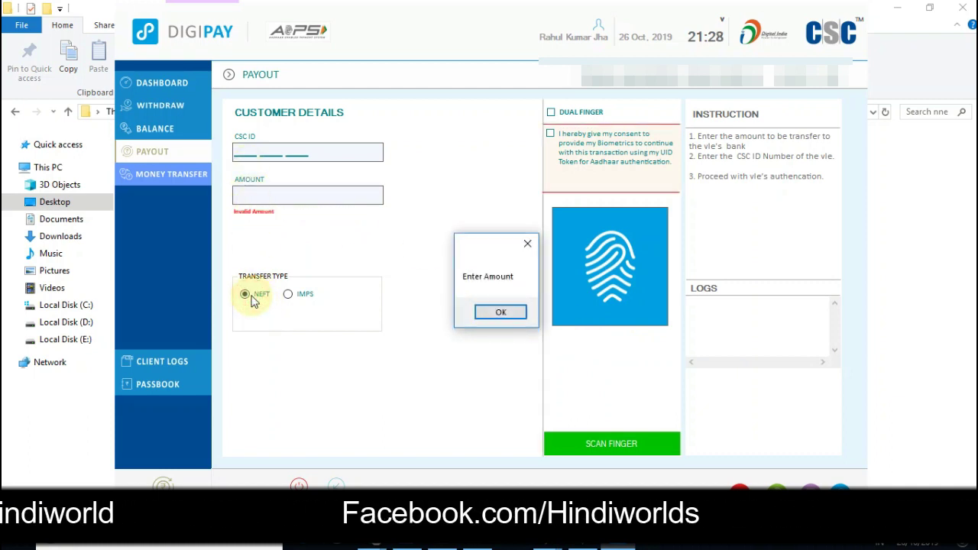
{"action": "left_click", "coordinate": [500, 312]}
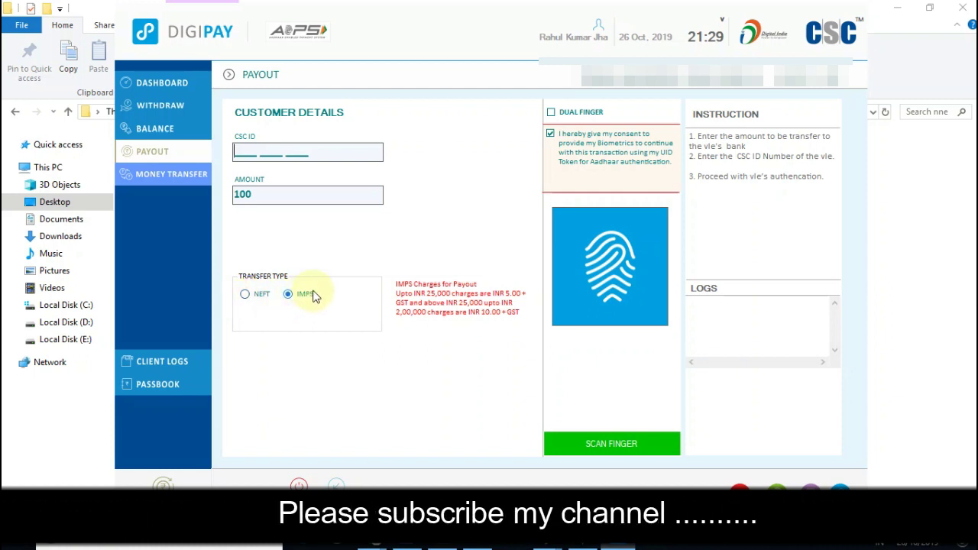
- Return to the DigiPay dashboard and open the domestic money transfer page
{"action": "left_click", "coordinate": [195, 80]}
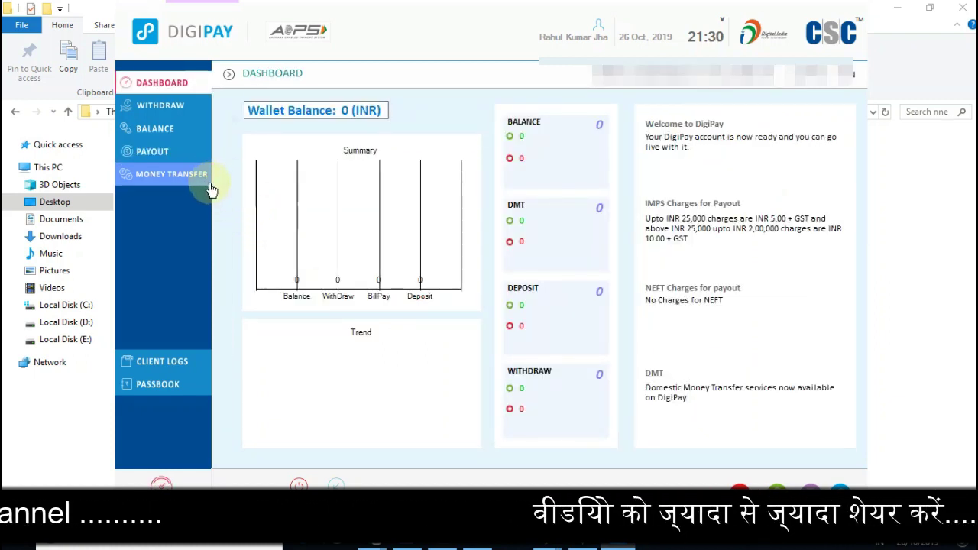
{"action": "left_click", "coordinate": [154, 177]}
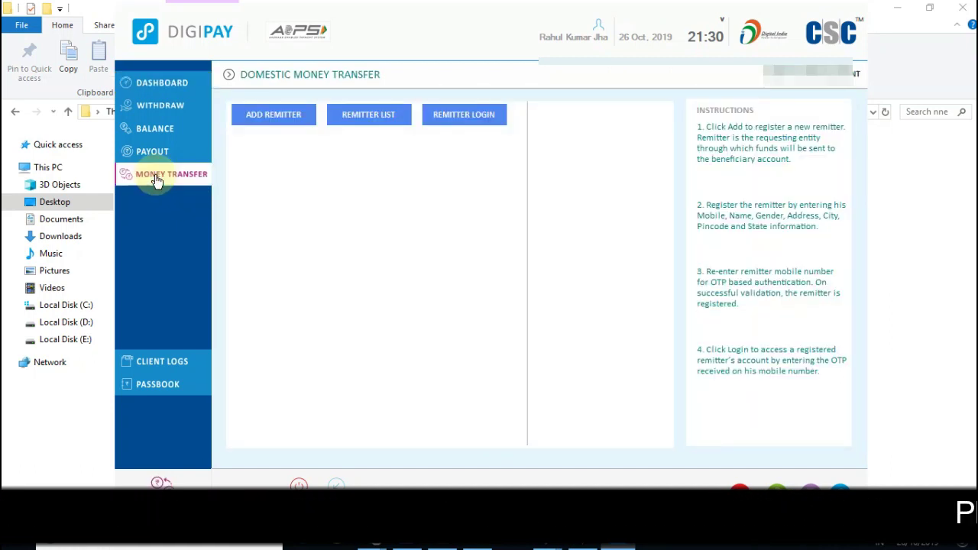